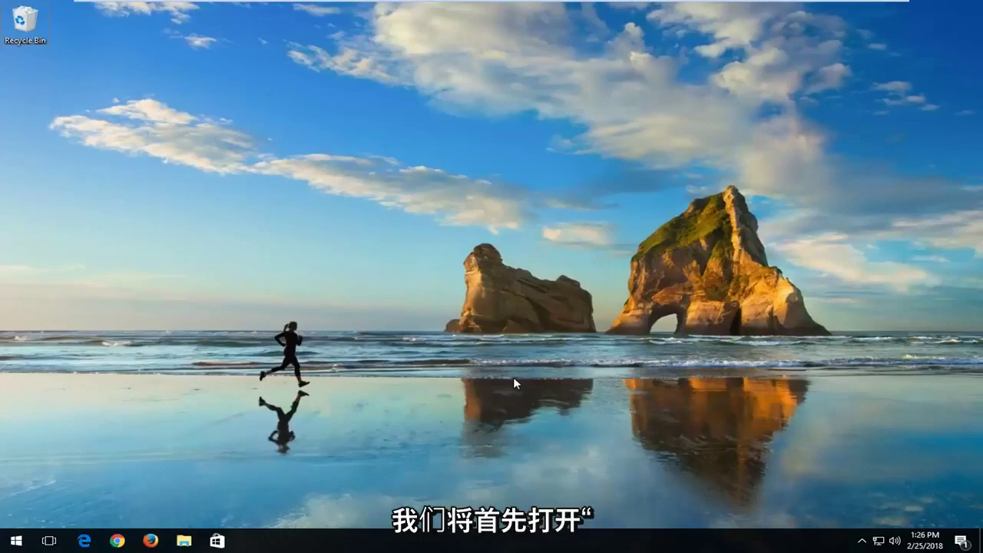
# Search the Start menu for "store" and launch Microsoft Store.
pyautogui.click(16, 540)
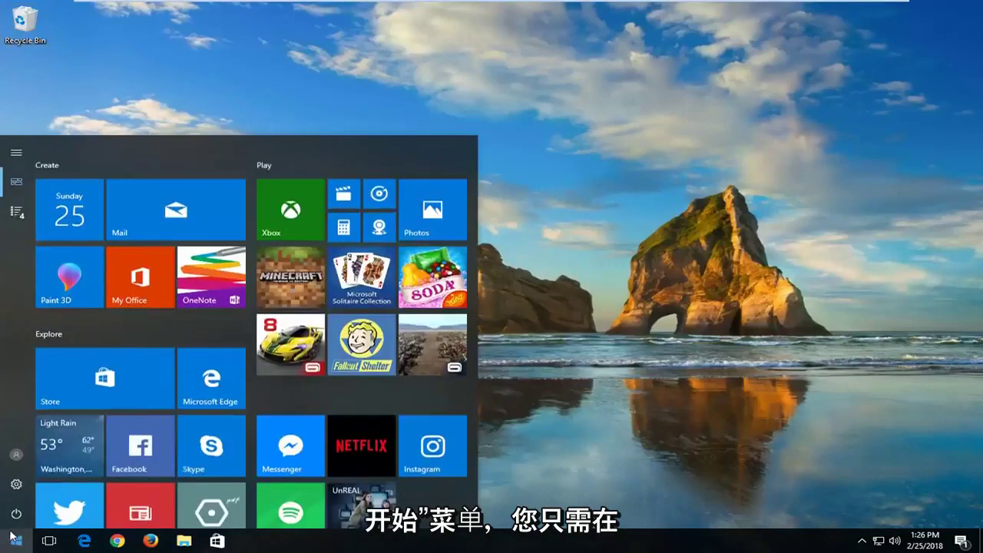
pyautogui.write('store')
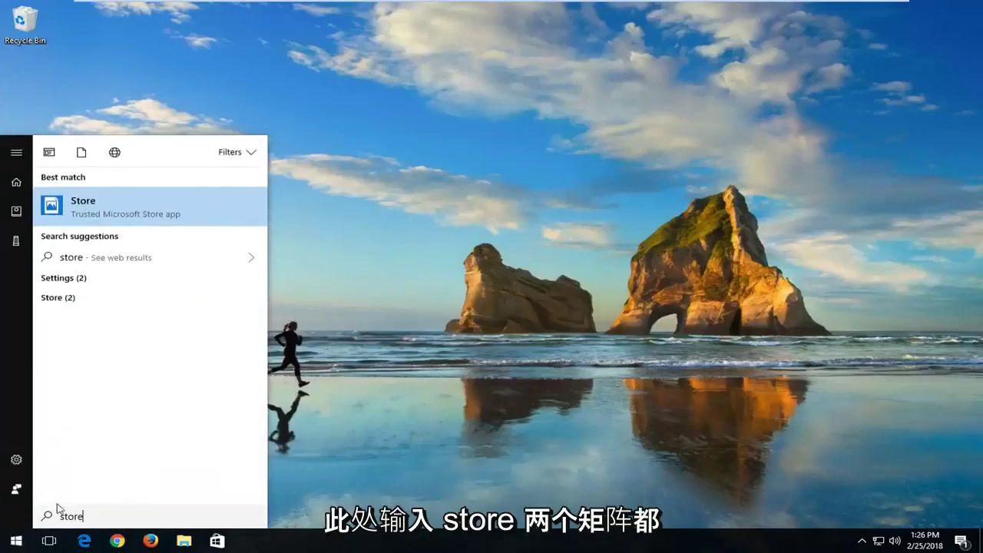
pyautogui.click(92, 216)
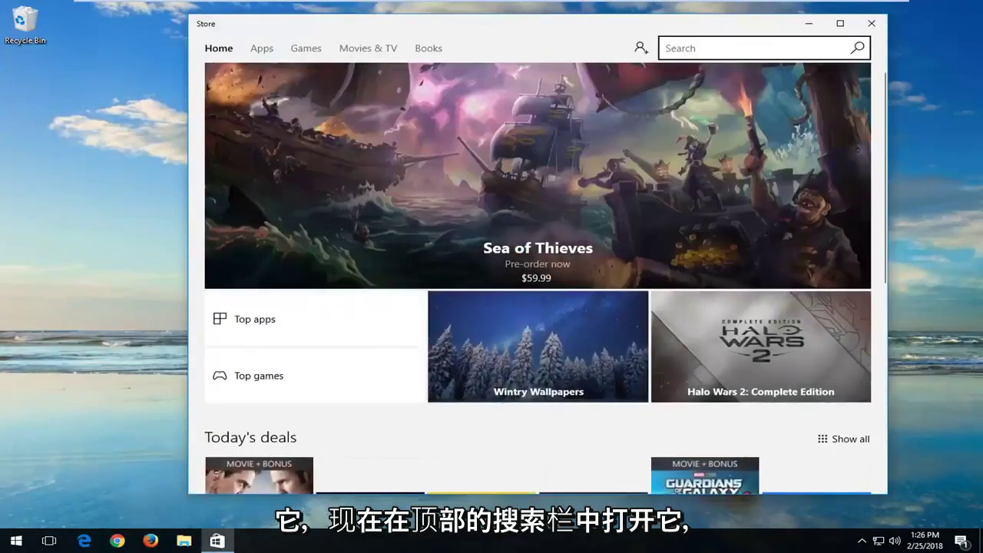
# Search the Store for "whatsa" and open the WhatsApp Desktop page.
pyautogui.write('wh')
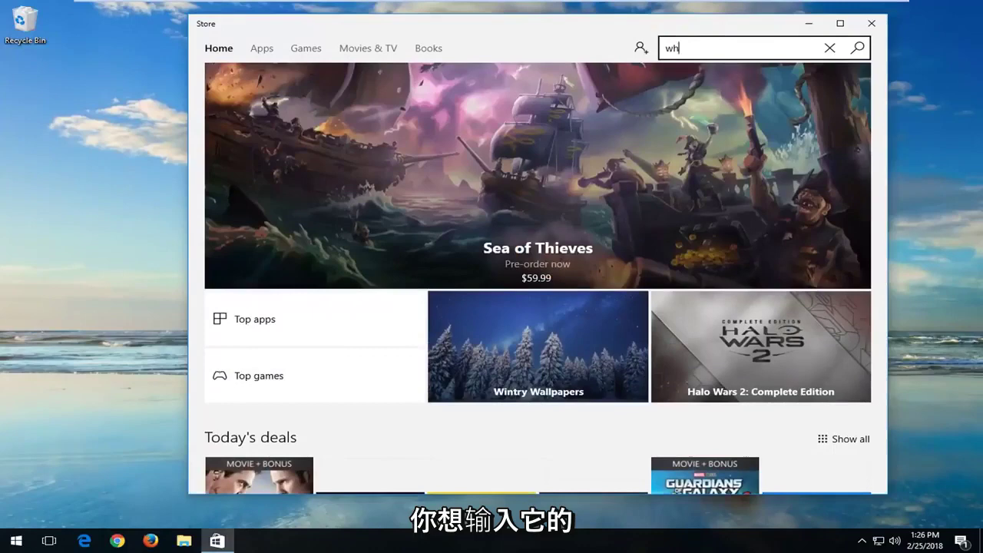
pyautogui.write('atsa')
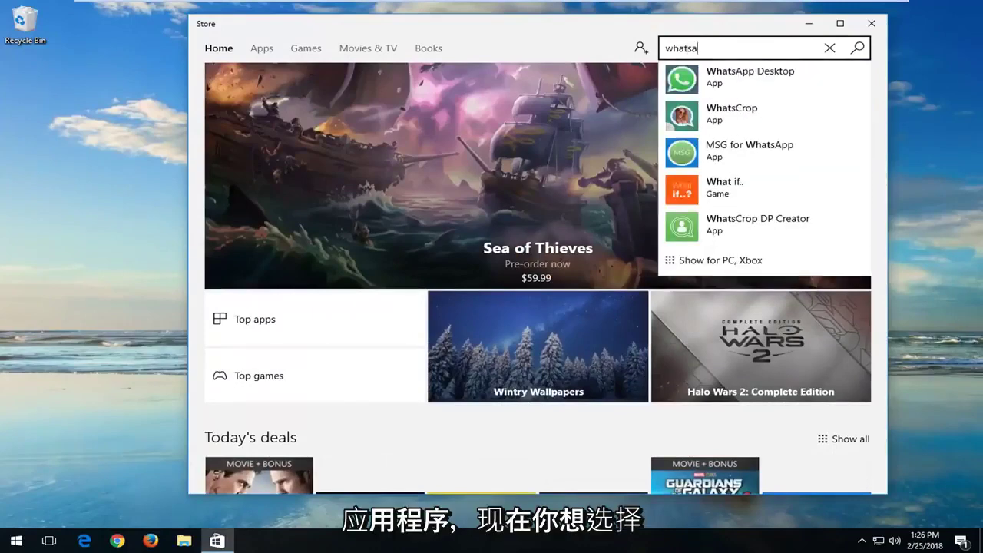
pyautogui.click(703, 89)
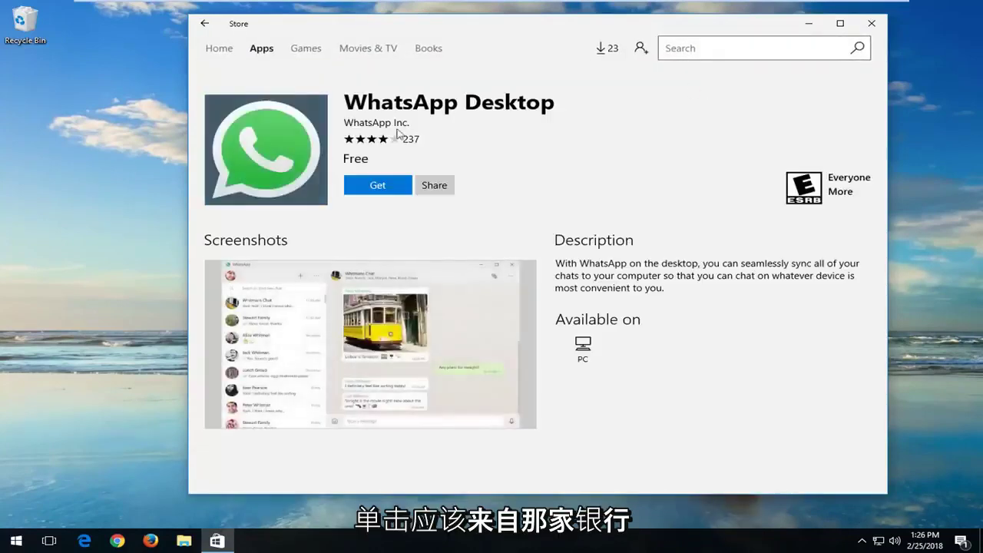
# Get the free WhatsApp Desktop app and let it download and install.
pyautogui.click(382, 187)
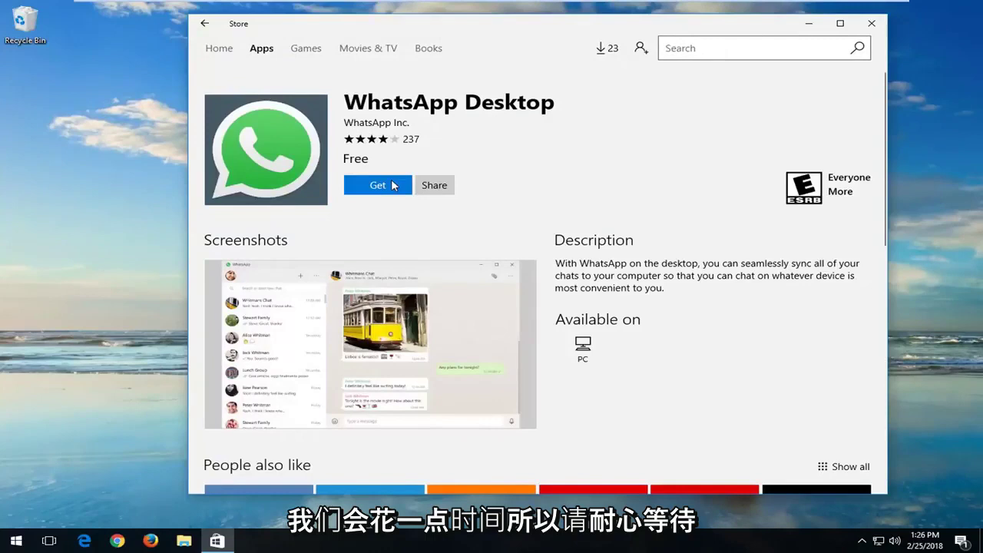
pyautogui.click(367, 189)
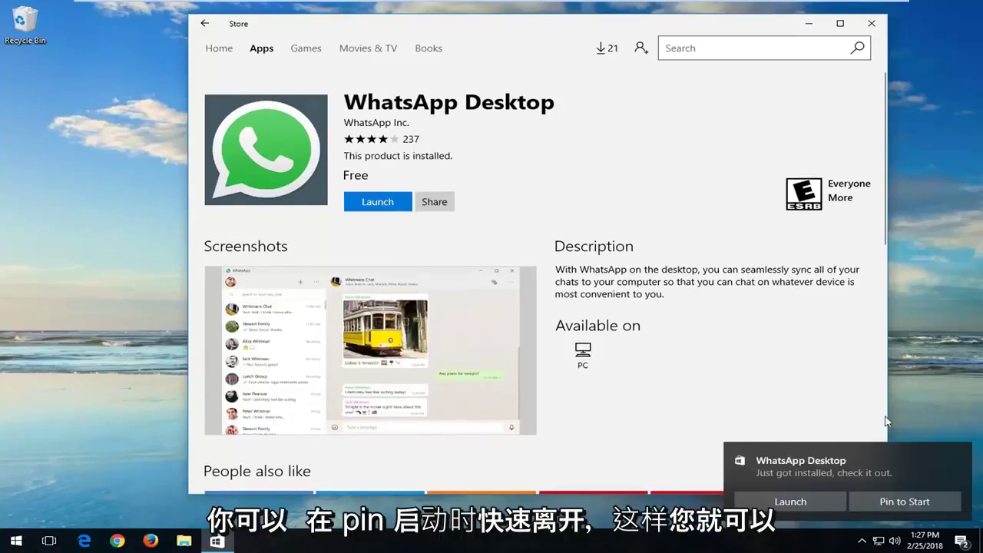
# Pin WhatsApp Desktop to Start from the install notification.
pyautogui.click(896, 505)
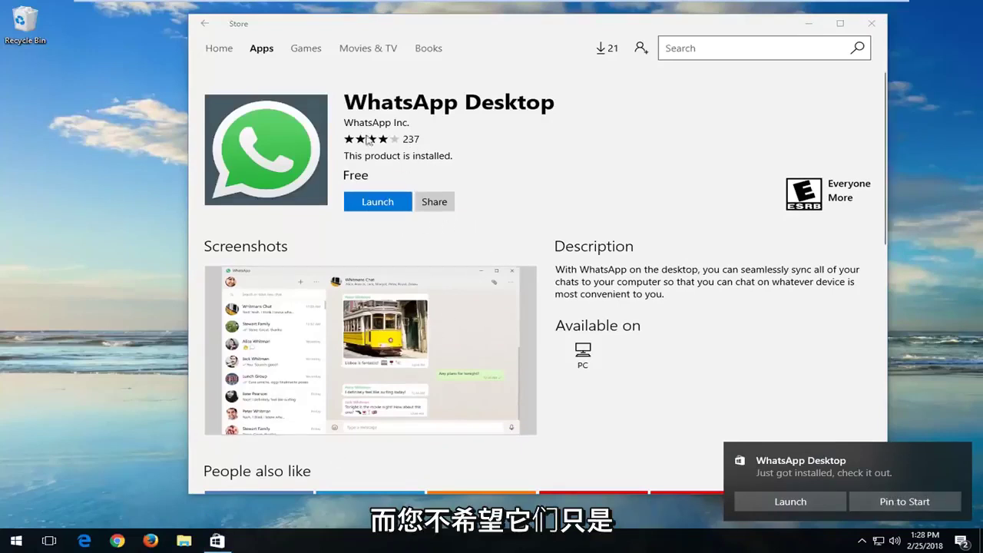
pyautogui.click(367, 204)
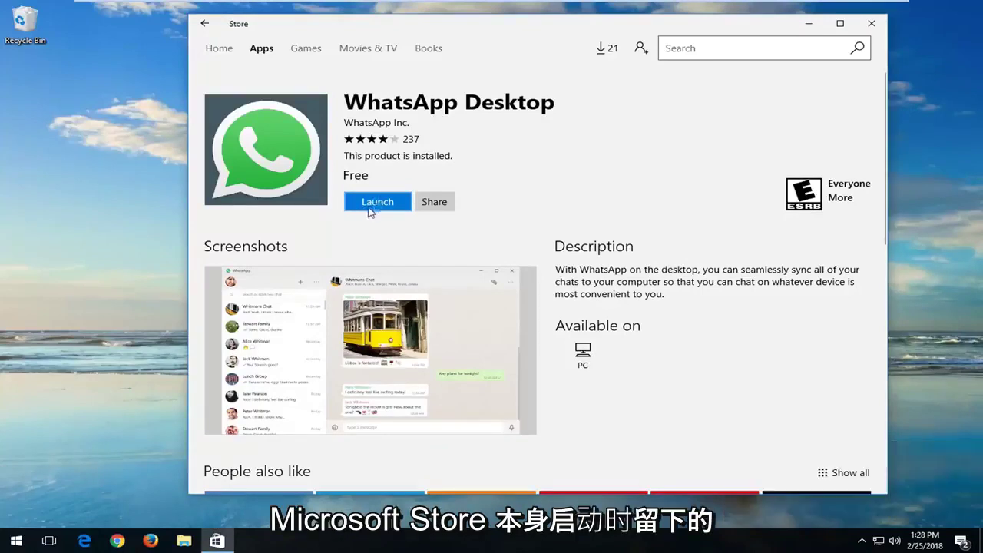
# Launch WhatsApp Desktop from its Store page and wait for the sign-in screen.
pyautogui.click(365, 202)
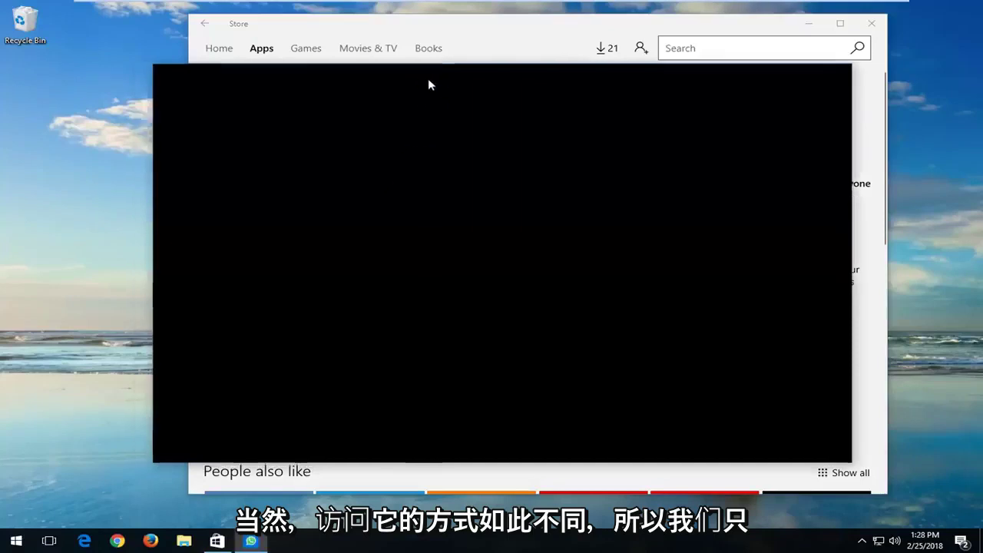